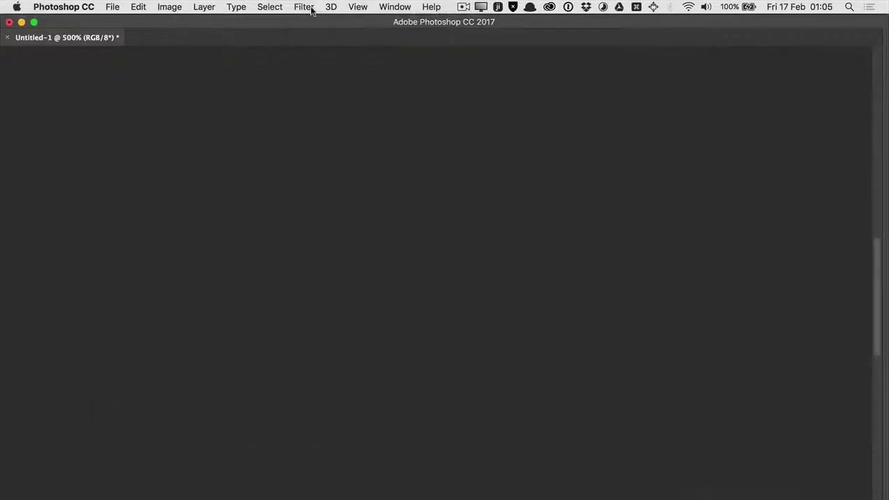
# Apply the Unsharp Mask filter to the giraffe photo with the Amount raised to 500%
pyautogui.click(311, 9)
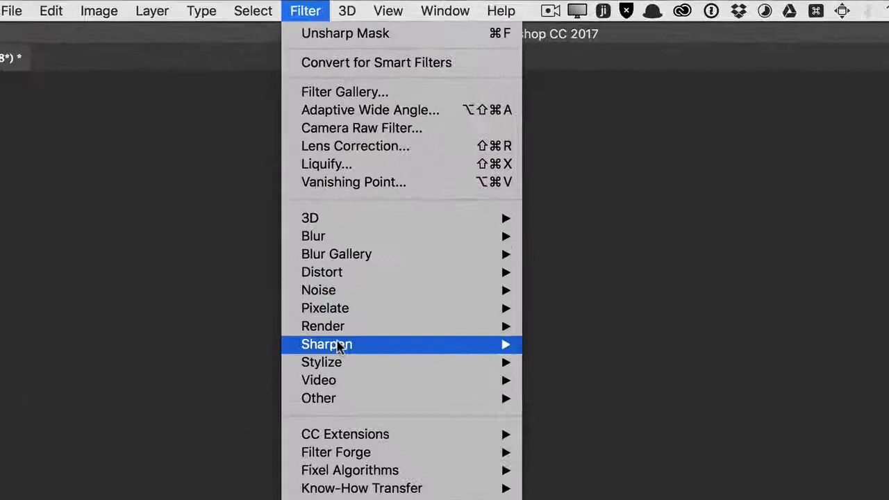
pyautogui.moveTo(342, 226)
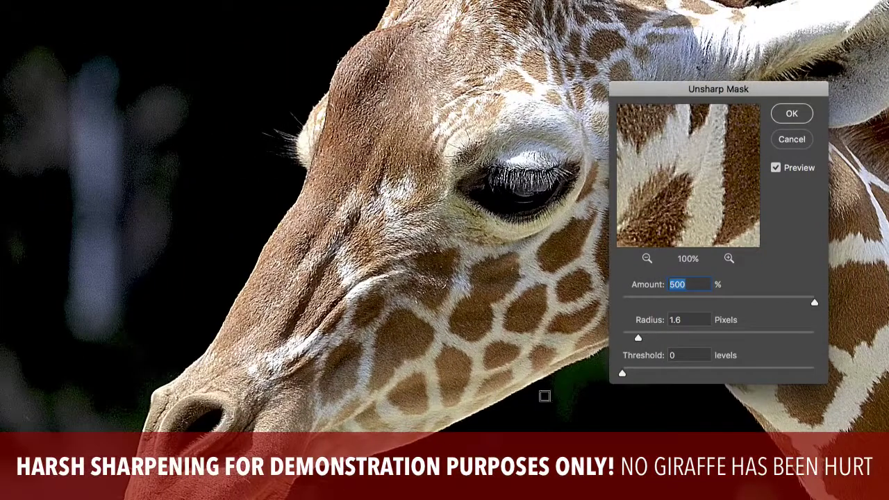
pyautogui.moveTo(769, 303); pyautogui.dragTo(837, 300)
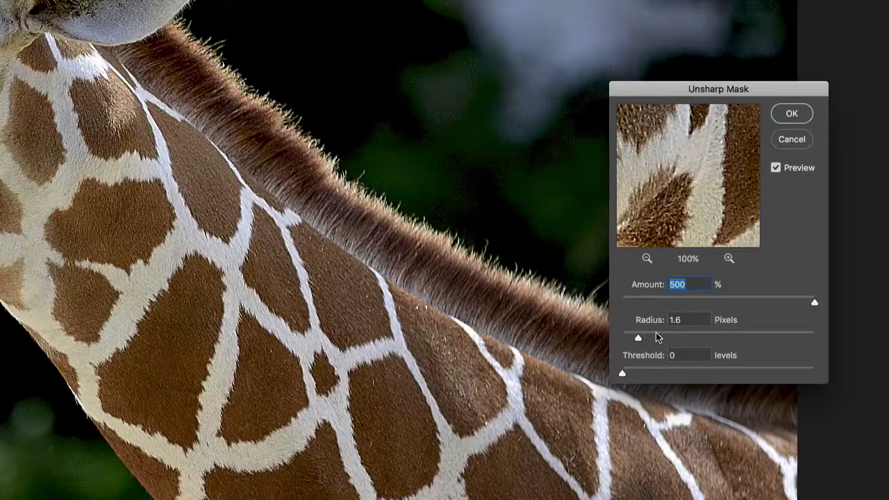
# Try stronger Unsharp Mask radii on the giraffe's neck, finishing at 6.0 pixels
pyautogui.click(656, 333)
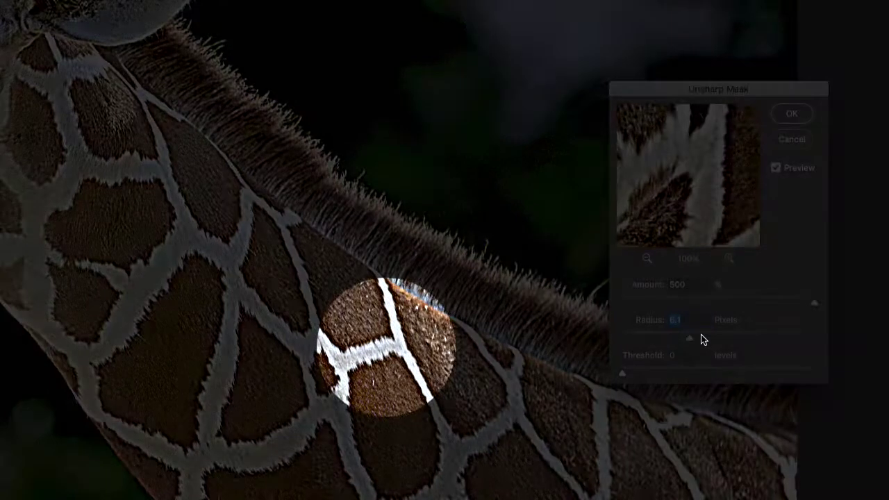
pyautogui.hotkey('shift', 'Up')
pyautogui.hotkey('shift', 'Up')
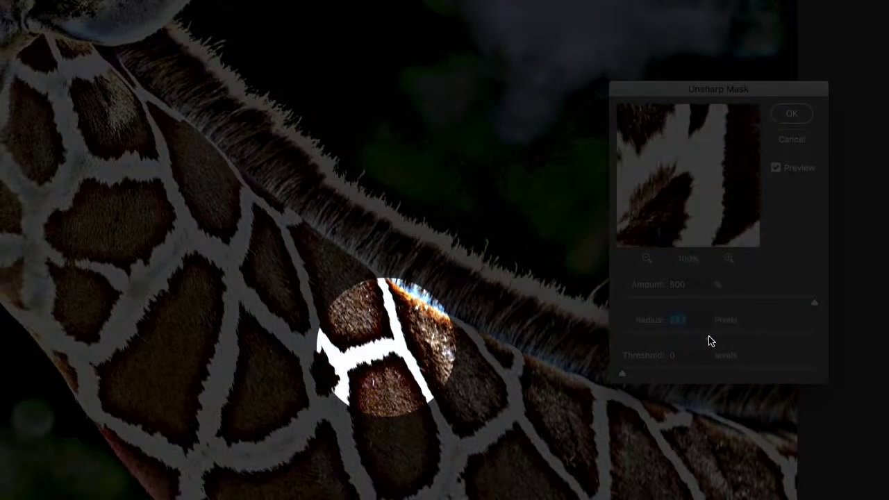
pyautogui.hotkey('shift', 'Down')
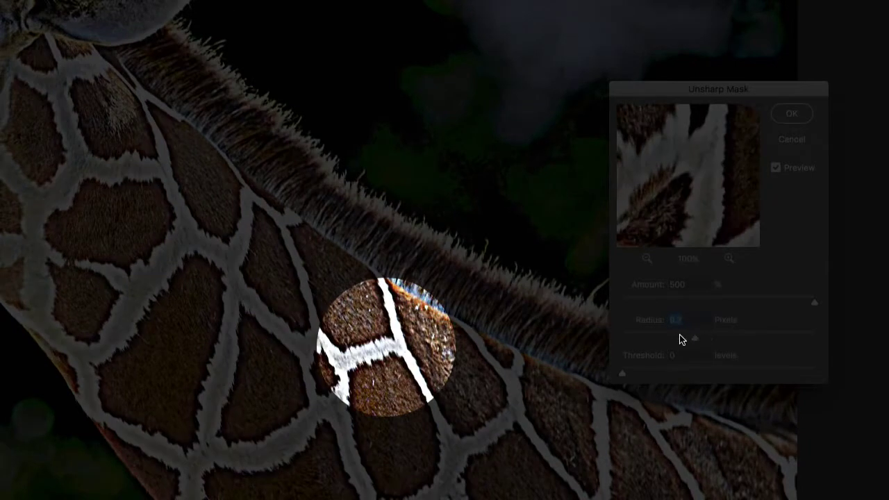
pyautogui.click(678, 338)
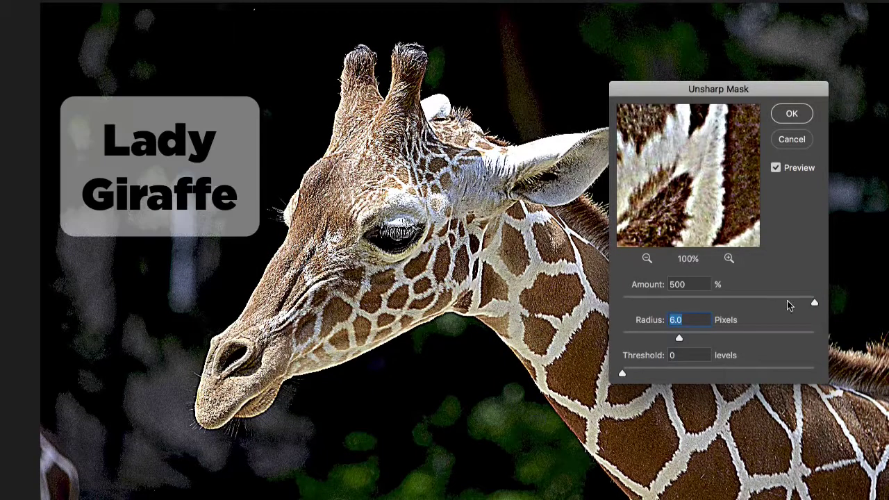
# Vary the sharpening Amount on the giraffe, return it to 500%, and try the Threshold, leaving it at 0 levels
pyautogui.click(815, 307)
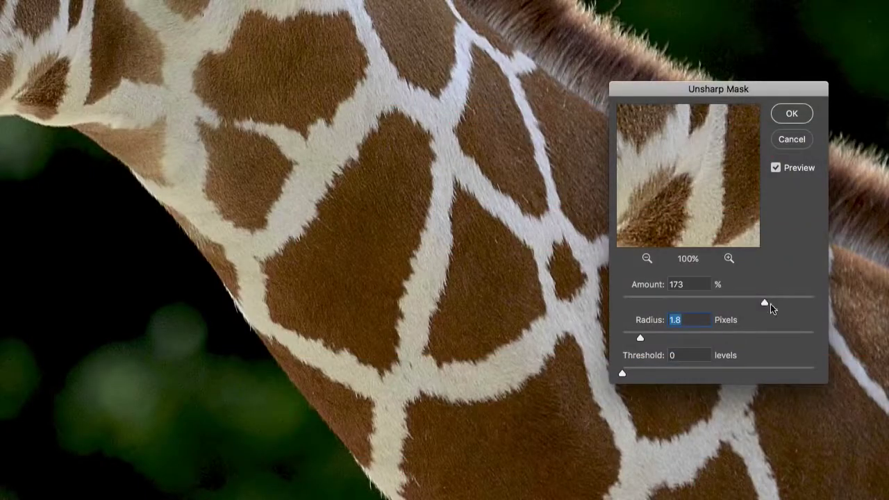
pyautogui.moveTo(770, 308); pyautogui.dragTo(848, 290)
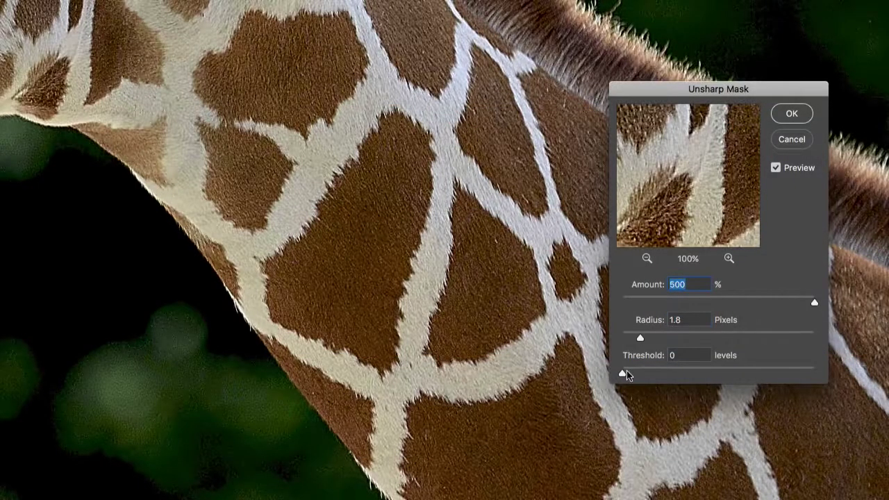
pyautogui.moveTo(623, 376)
pyautogui.mouseDown()
pyautogui.moveTo(661, 376)
pyautogui.moveTo(620, 372)
pyautogui.mouseUp()
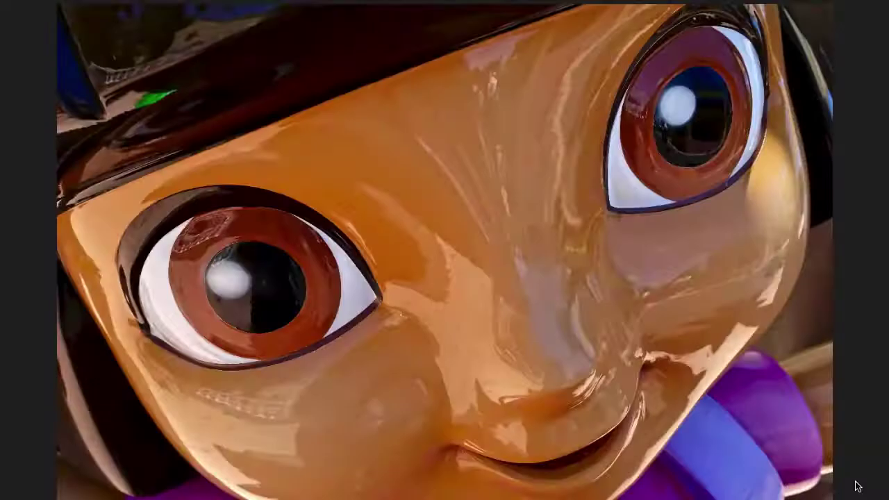
pyautogui.hotkey('ctrl', 'alt', 'f')
pyautogui.press('Escape')
pyautogui.moveTo(358, 329); pyautogui.dragTo(358, 329)
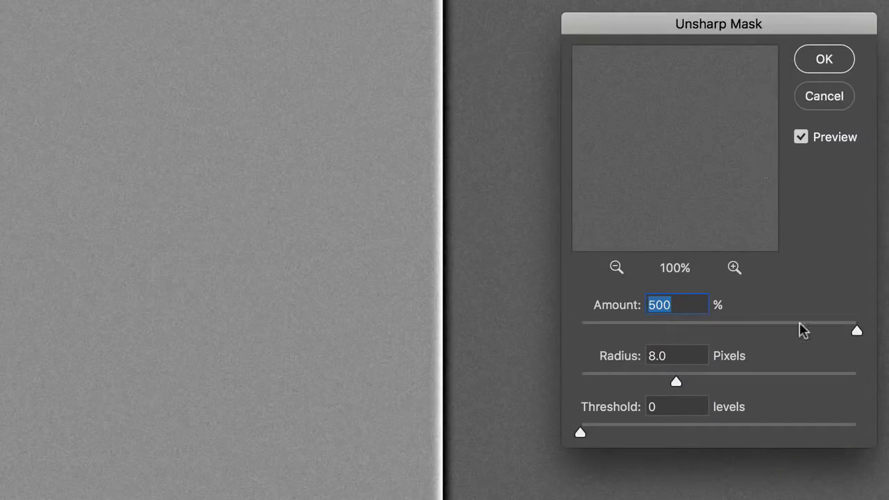
# Sharpen the grey edge sample with an Amount of 489% and a Radius of 4.3 pixels, and raise the Threshold slightly
pyautogui.moveTo(799, 329); pyautogui.dragTo(606, 332)
pyautogui.moveTo(827, 331); pyautogui.dragTo(858, 331)
pyautogui.moveTo(696, 381); pyautogui.dragTo(646, 386)
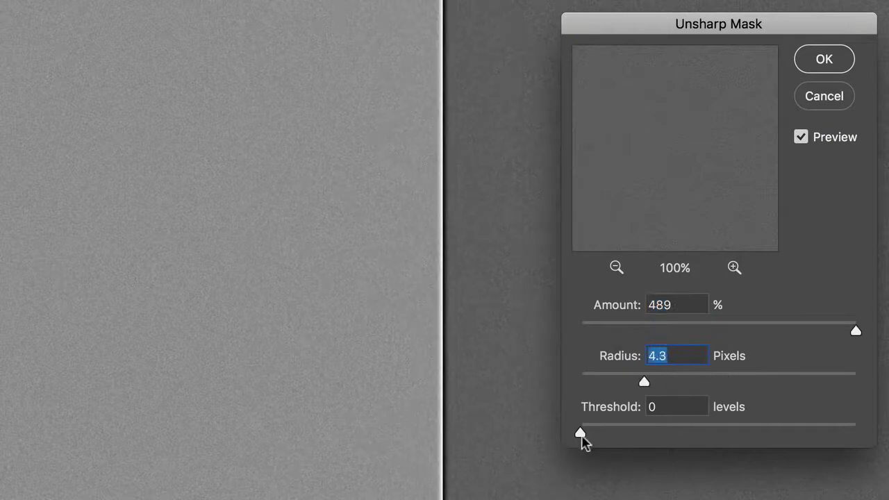
pyautogui.moveTo(582, 435); pyautogui.dragTo(609, 436)
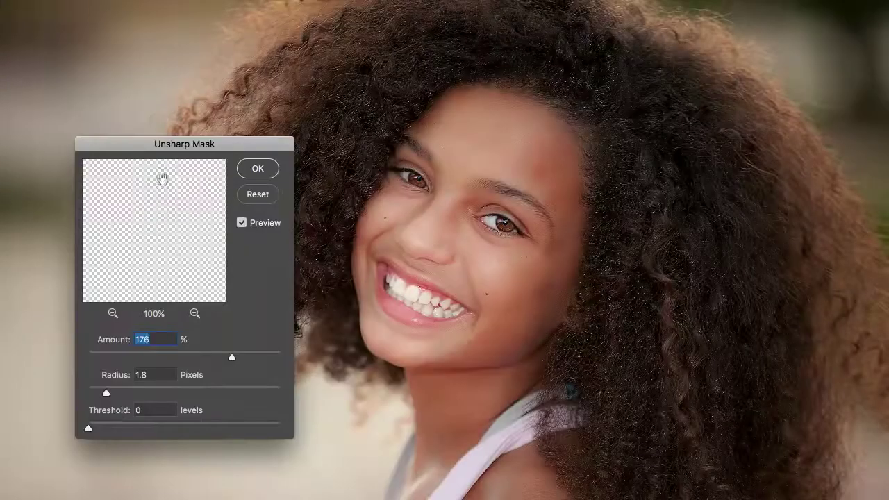
# Try weaker and stronger Unsharp Mask Amount and Radius combinations on the curly-haired girl's portrait
pyautogui.click(327, 159)
pyautogui.moveTo(172, 361); pyautogui.dragTo(180, 357)
pyautogui.moveTo(106, 393); pyautogui.dragTo(93, 393)
pyautogui.moveTo(182, 357); pyautogui.dragTo(251, 370)
pyautogui.moveTo(94, 393); pyautogui.dragTo(103, 393)
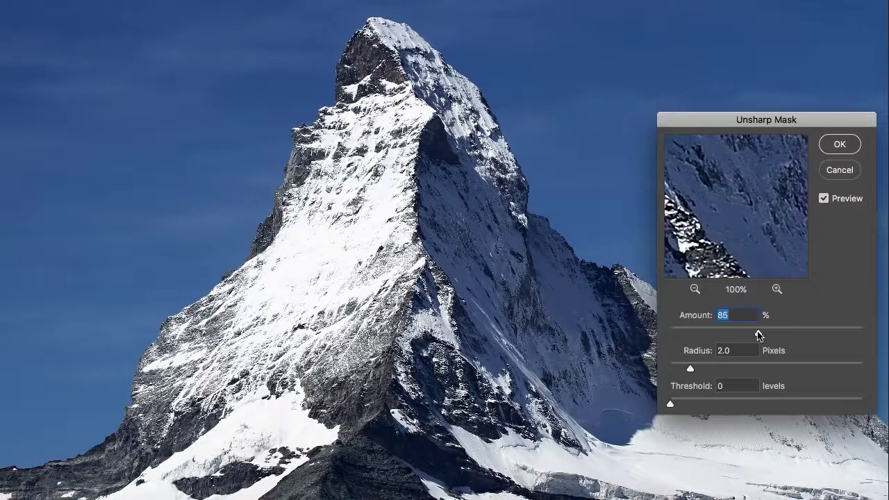
# Sharpen the mountain photo with an Amount of 128% and a Radius of 2.9 pixels, then increase the Amount further
pyautogui.moveTo(762, 335); pyautogui.dragTo(789, 334)
pyautogui.press('Tab')
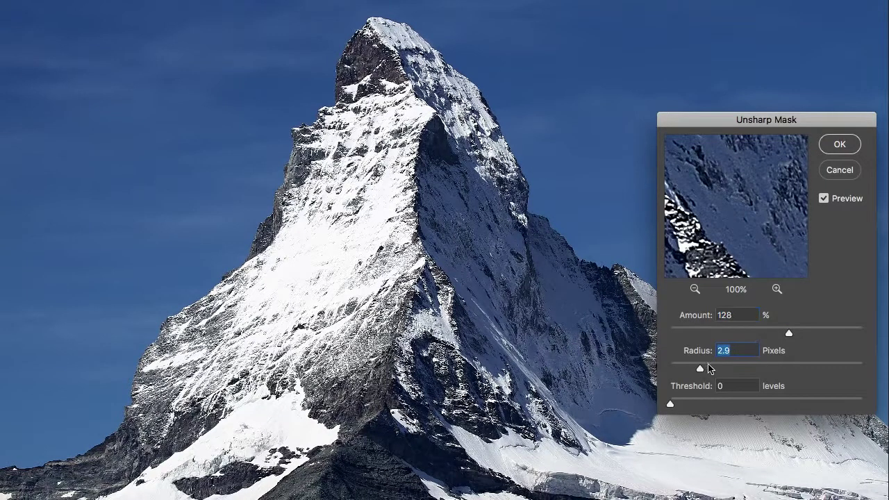
pyautogui.moveTo(789, 335); pyautogui.dragTo(851, 331)
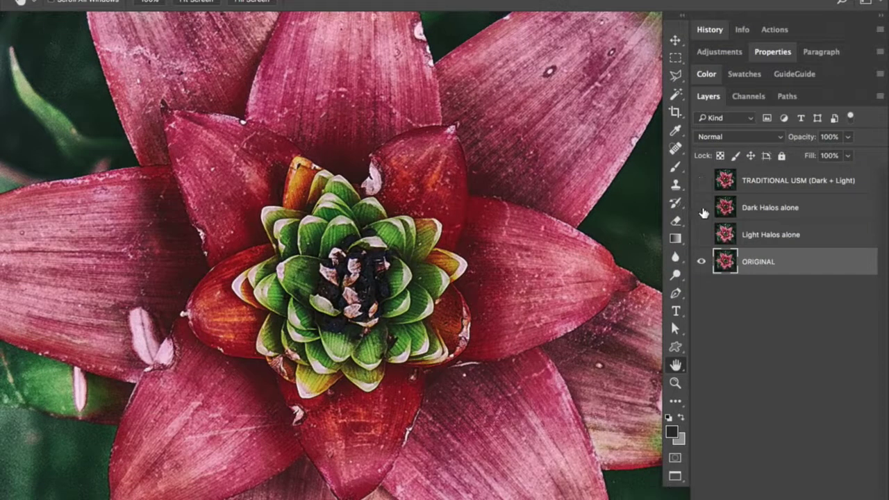
# Compare the ORIGINAL flower layer with Light Halos alone, Dark Halos alone and TRADITIONAL USM by showing and hiding each
pyautogui.click(703, 236)
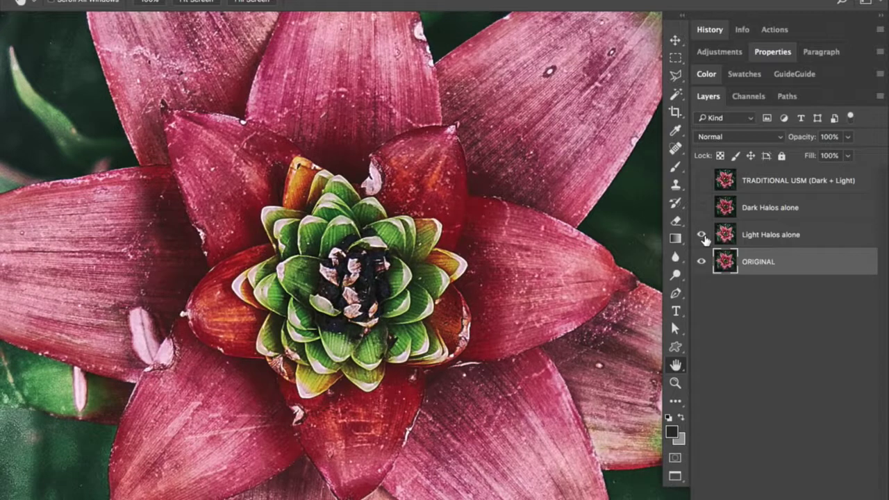
pyautogui.click(705, 240)
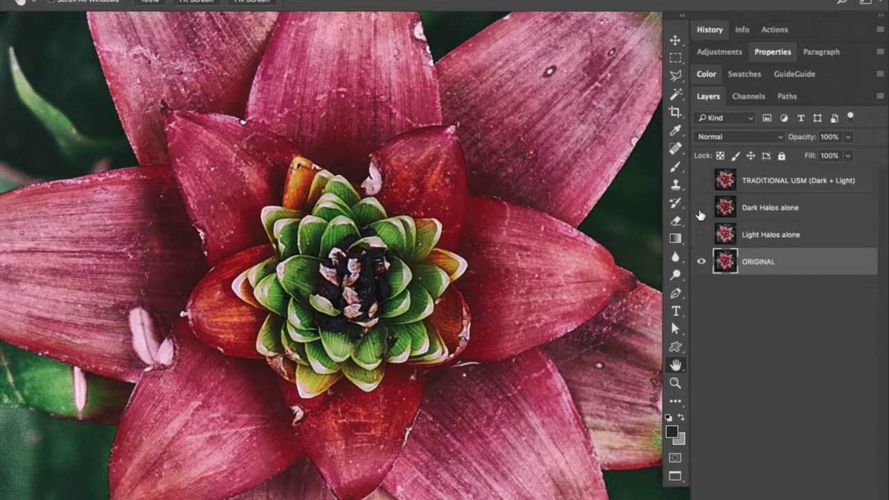
pyautogui.click(699, 212)
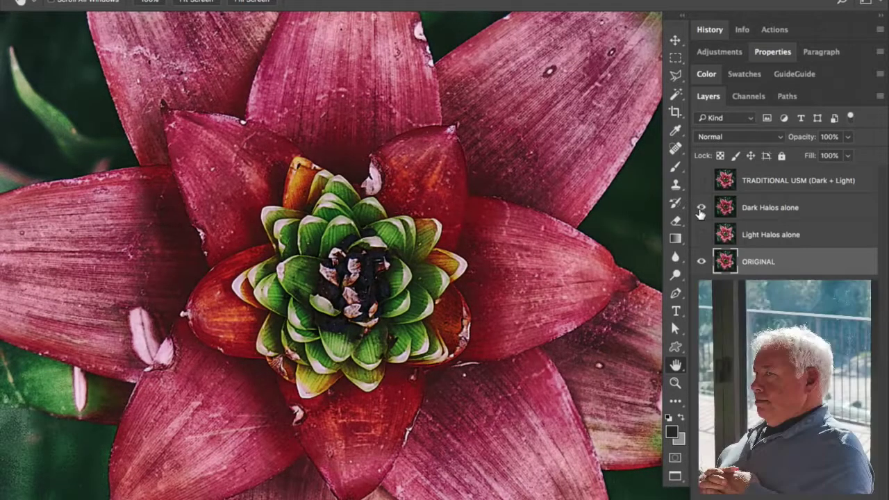
pyautogui.click(701, 209)
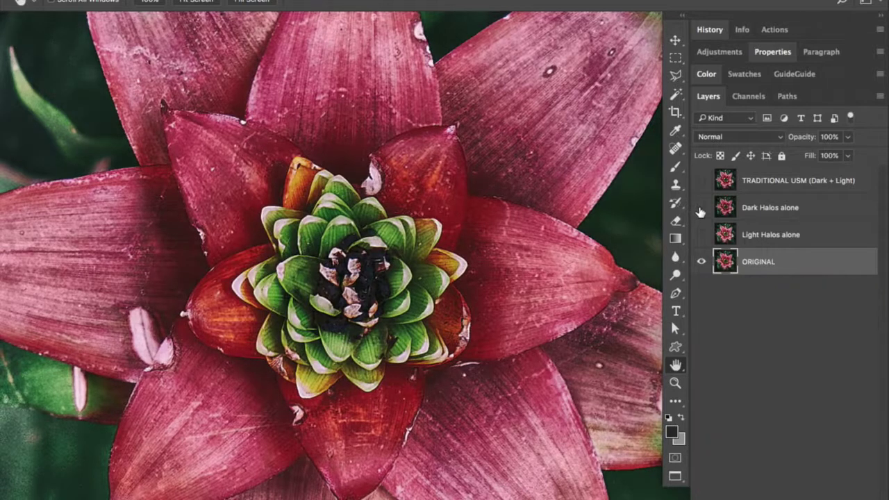
pyautogui.click(700, 182)
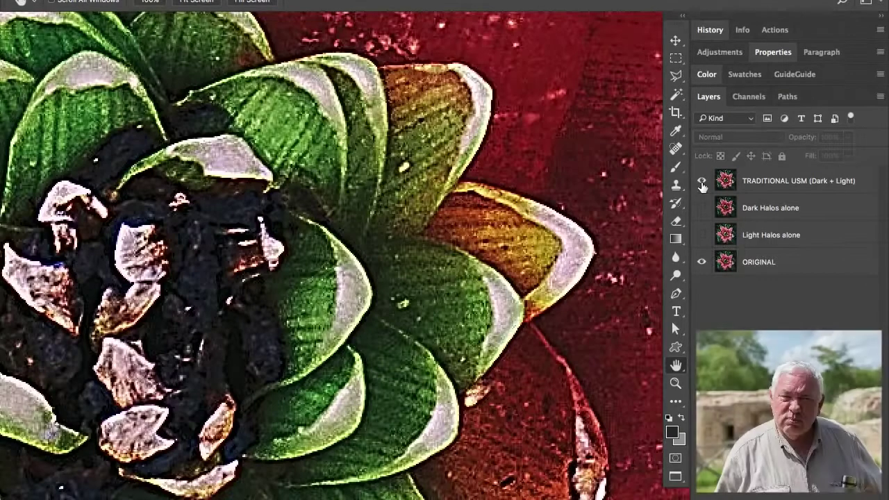
pyautogui.click(701, 184)
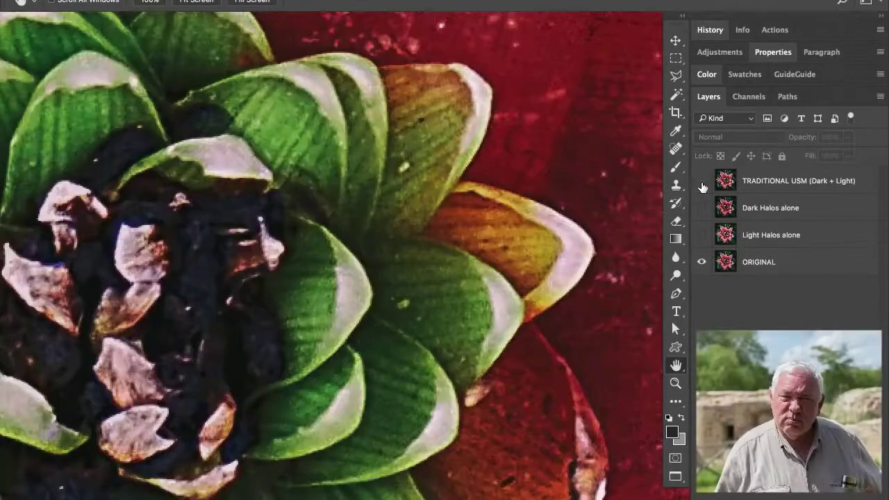
# Examine the enlarged petals with the Light Halos alone, Dark Halos alone and TRADITIONAL USM (Dark + Light) layers shown in turn
pyautogui.click(701, 236)
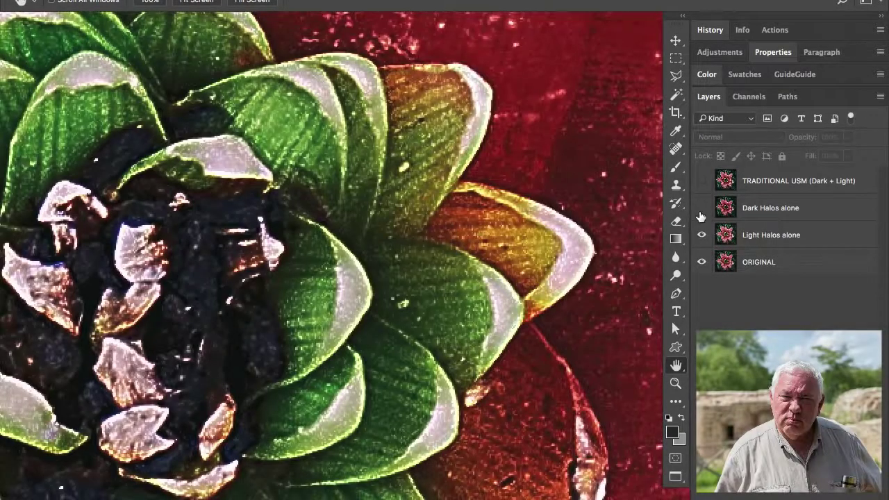
pyautogui.click(701, 208)
pyautogui.click(701, 182)
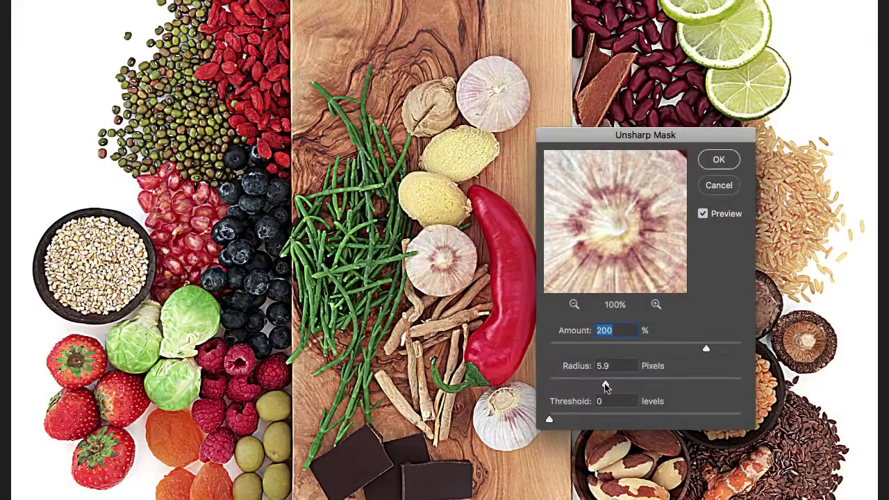
# Set the food photo's Unsharp Mask Radius to 2.0 pixels and centre the filter preview on the yellow ginger slice
pyautogui.moveTo(604, 386); pyautogui.dragTo(573, 386)
pyautogui.click(569, 386)
pyautogui.moveTo(597, 278); pyautogui.dragTo(750, 211)
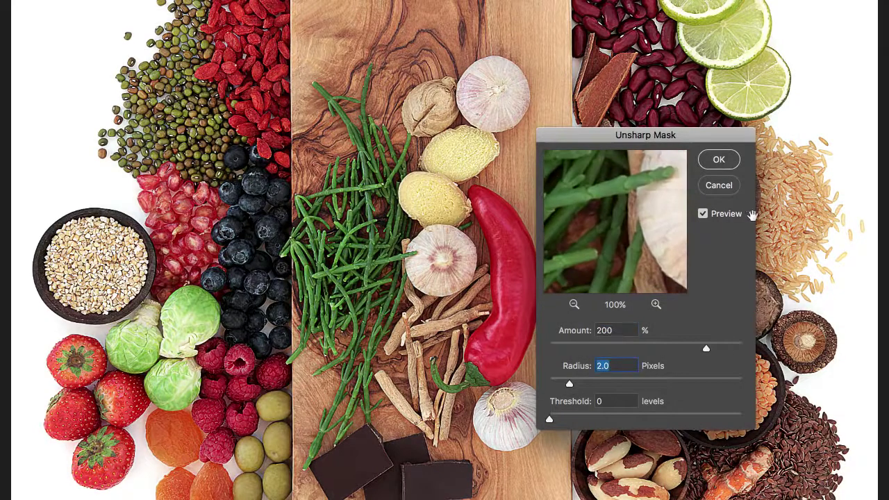
pyautogui.click(426, 197)
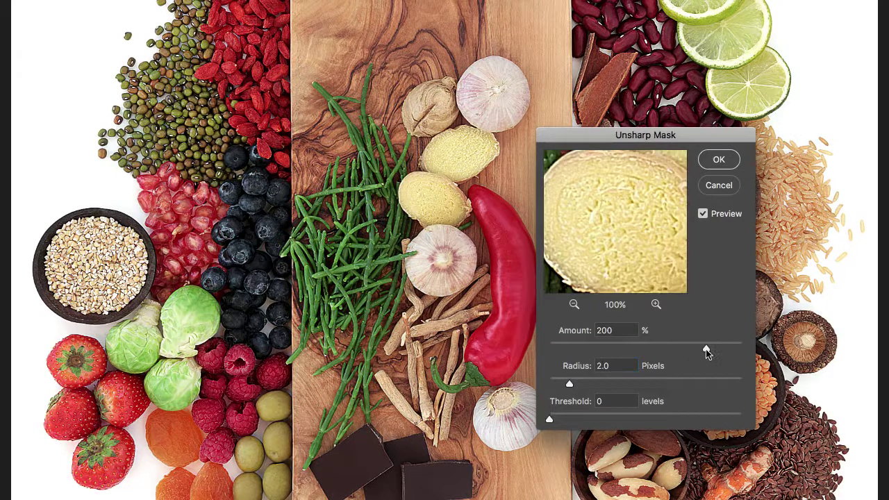
# Sharpen the food photo with a high Radius of 25.6 pixels and a low Amount of 48%
pyautogui.moveTo(706, 349); pyautogui.dragTo(683, 350)
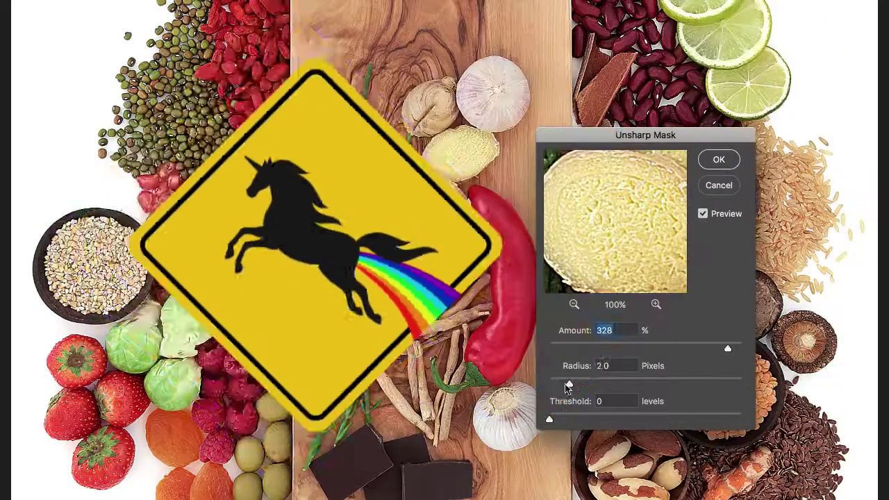
pyautogui.moveTo(569, 382); pyautogui.dragTo(637, 384)
pyautogui.click(599, 347)
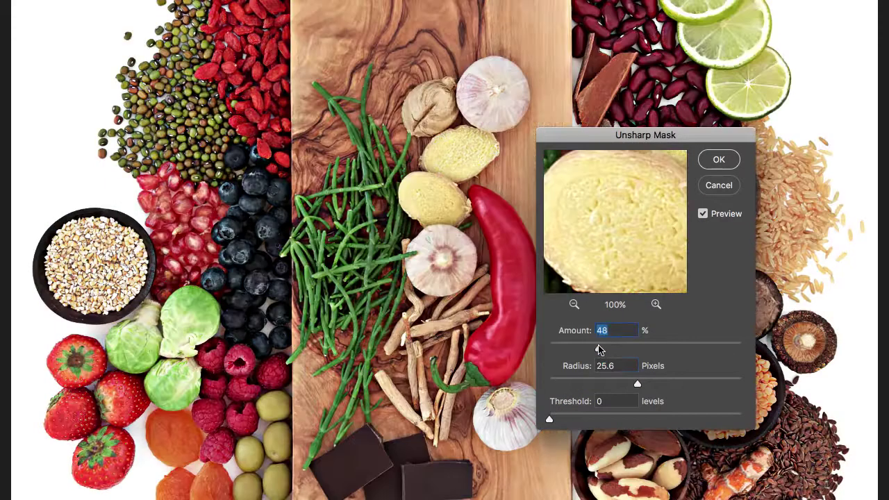
# Compare the food photo with and without the sharpening by toggling the filter preview
pyautogui.click(703, 214)
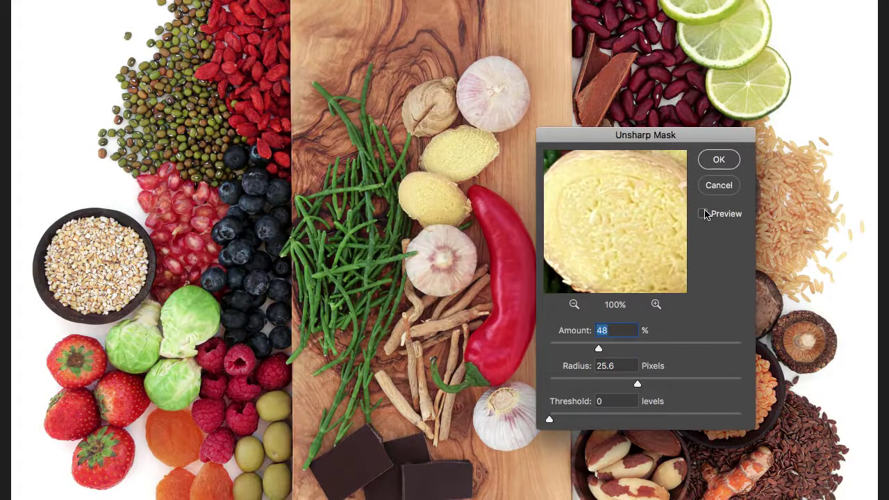
pyautogui.click(703, 214)
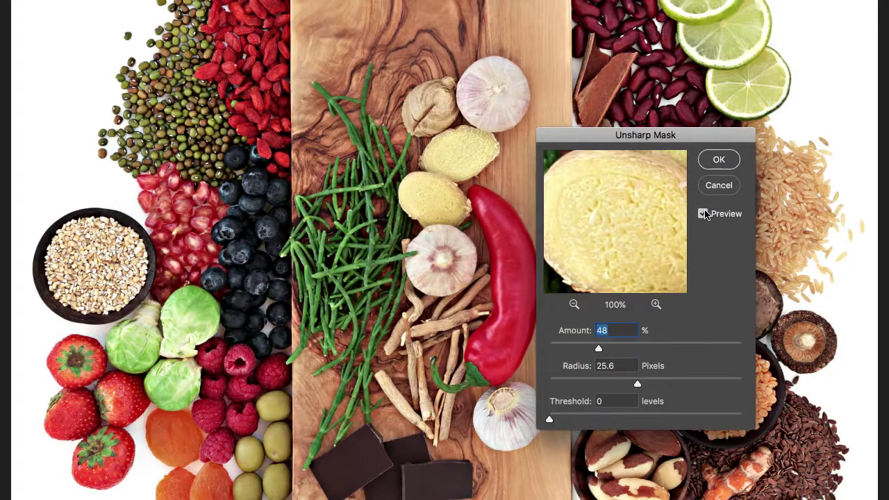
pyautogui.click(703, 213)
pyautogui.click(703, 214)
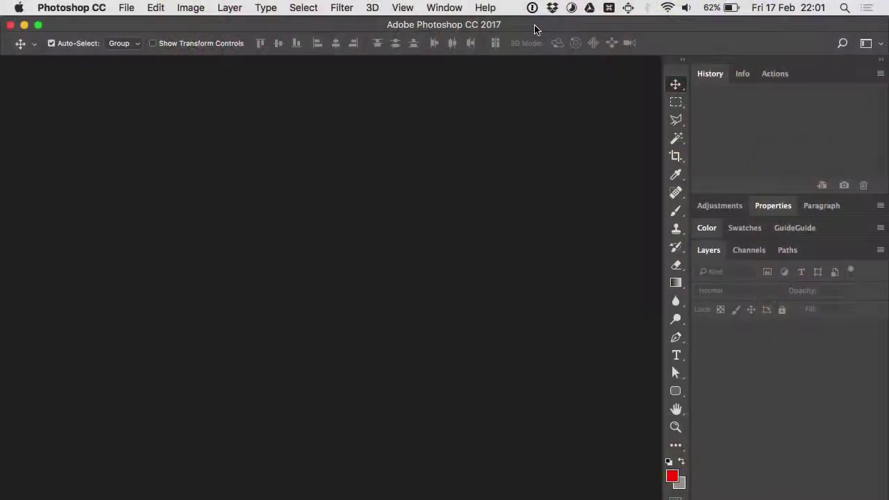
# Open the Double USM 2 extension
pyautogui.click(461, 13)
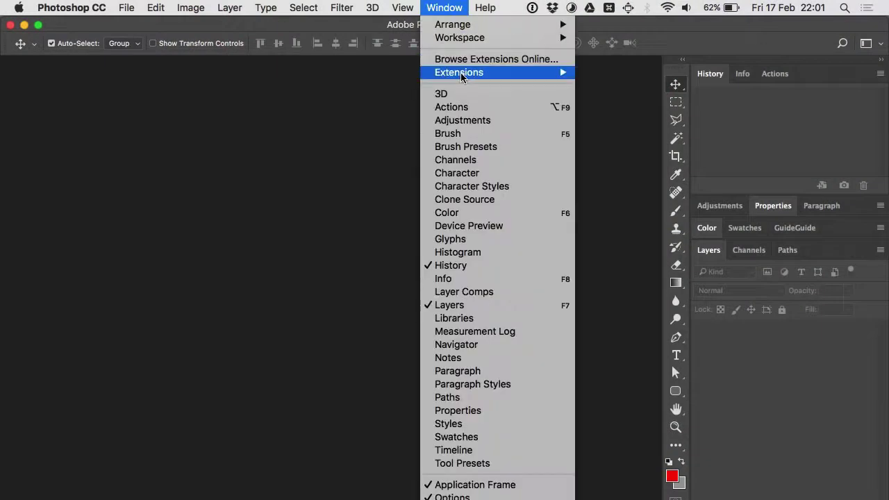
pyautogui.moveTo(462, 73)
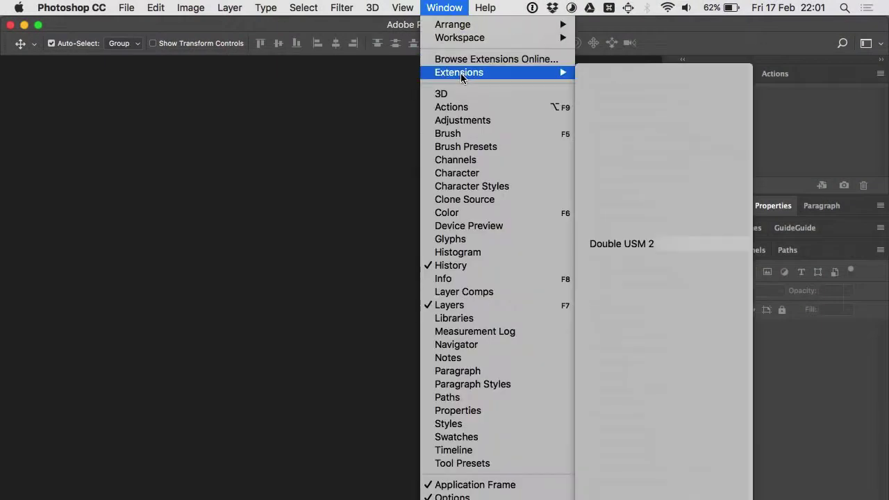
pyautogui.click(605, 243)
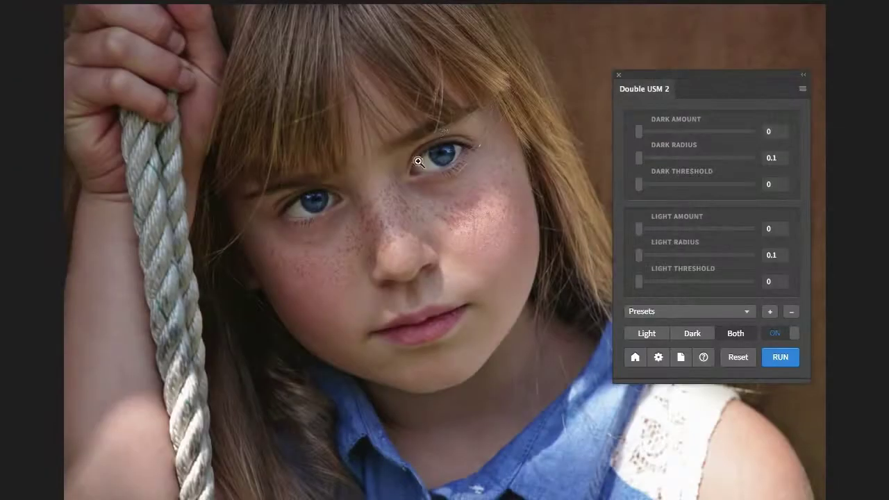
# Run the Traditional USM preset on the freckled girl's portrait
pyautogui.click(414, 168)
pyautogui.click(414, 168)
pyautogui.click(653, 312)
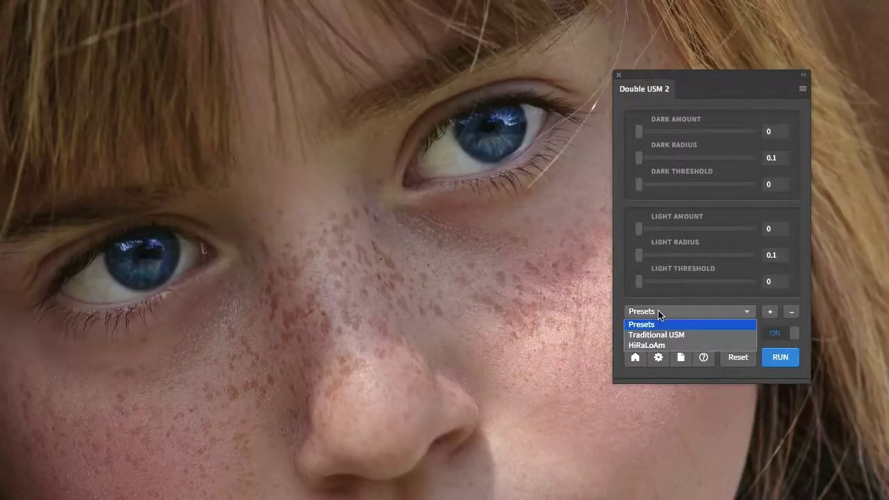
pyautogui.click(657, 335)
pyautogui.click(778, 356)
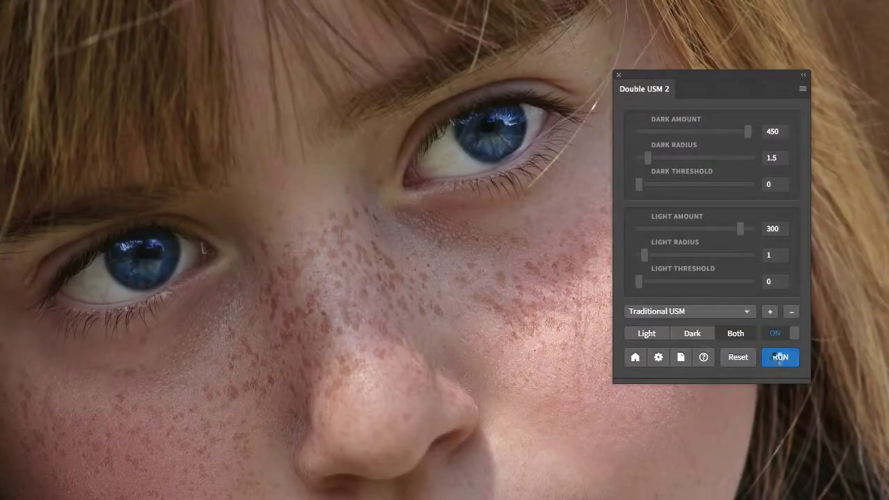
# Compare the portrait's sharpening with light halos only, dark halos only, and both together
pyautogui.click(632, 333)
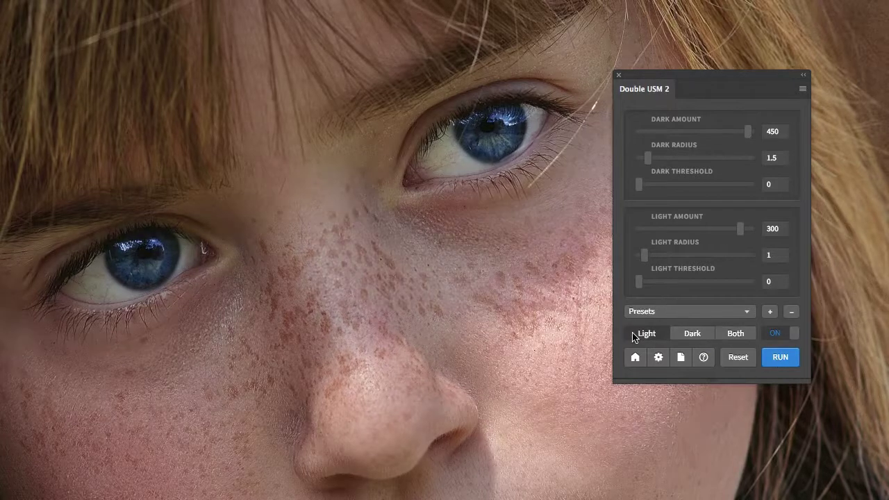
pyautogui.click(692, 334)
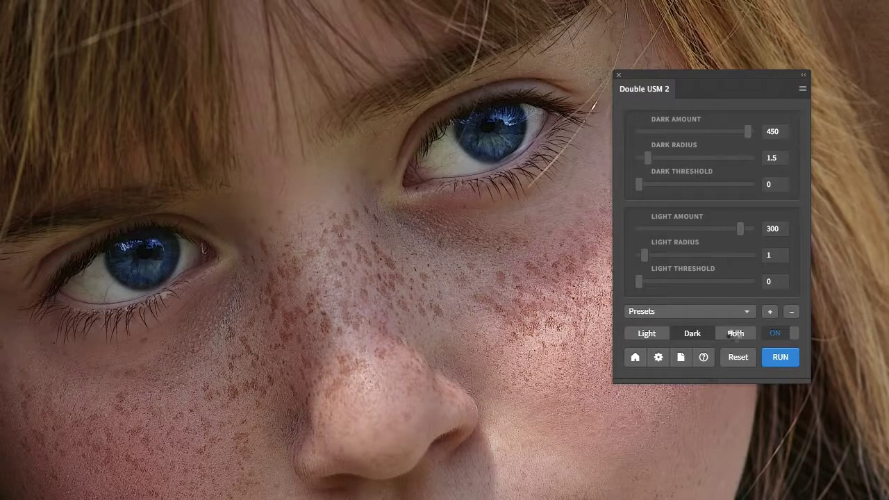
pyautogui.click(734, 338)
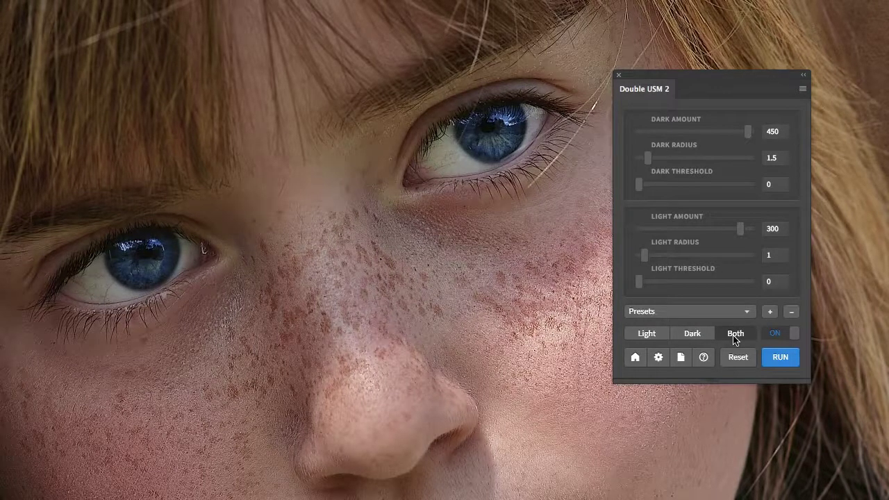
# Run the HiRaLoAm preset on the girl's portrait
pyautogui.hotkey('ctrl', '0')
pyautogui.click(724, 313)
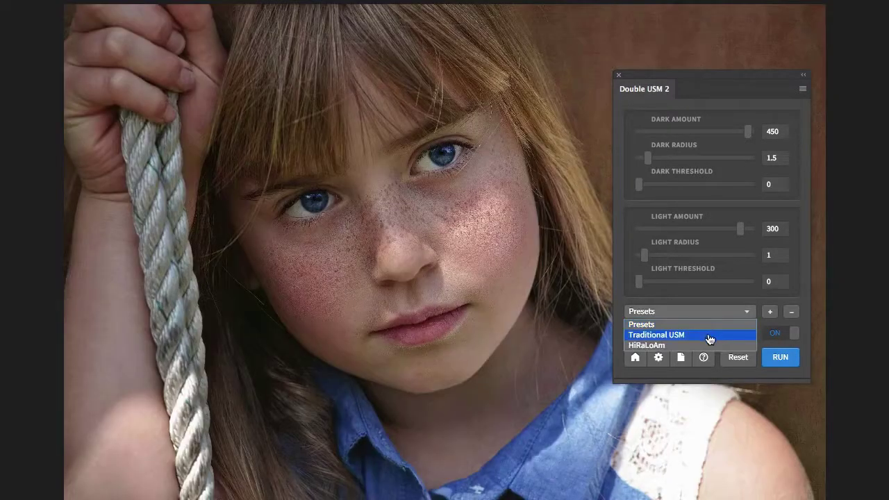
pyautogui.click(708, 345)
pyautogui.click(771, 358)
# Set Dark Amount to 25, Dark Radius to 65.4, Light Amount to 51 and Light Radius to 98.7, and rerun the sharpening
pyautogui.moveTo(664, 136); pyautogui.dragTo(654, 137)
pyautogui.moveTo(706, 159); pyautogui.dragTo(720, 161)
pyautogui.moveTo(689, 236); pyautogui.dragTo(672, 237)
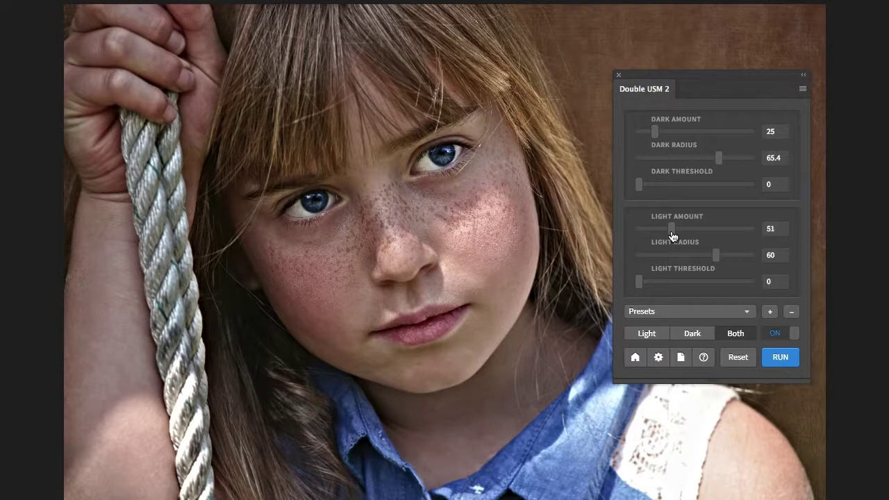
pyautogui.moveTo(716, 259); pyautogui.dragTo(735, 262)
pyautogui.click(774, 355)
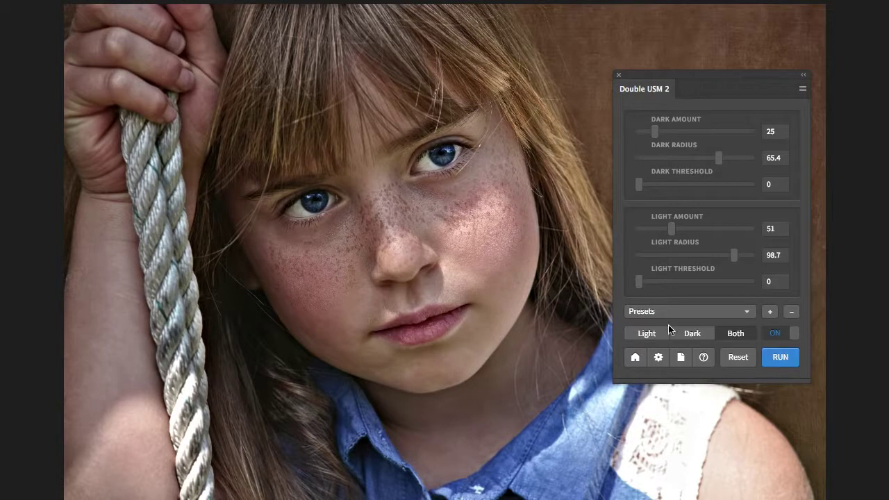
# Show only the light halos and compare the portrait with and without them
pyautogui.click(643, 334)
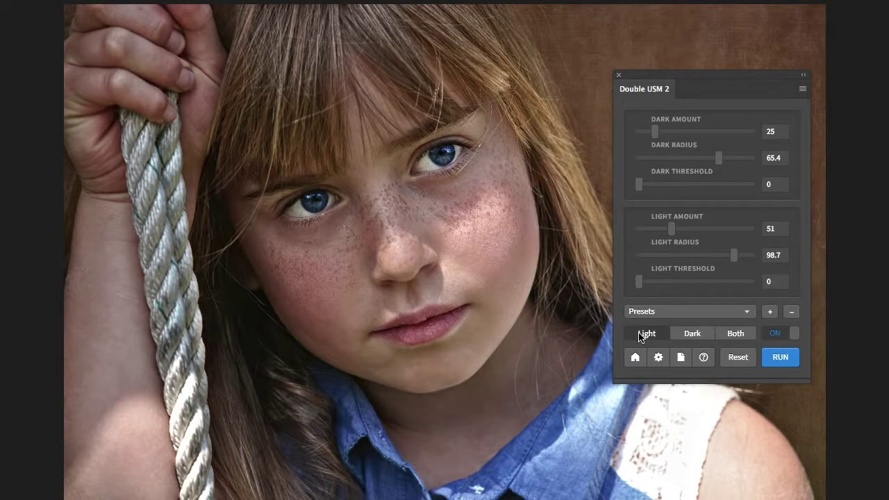
pyautogui.click(777, 337)
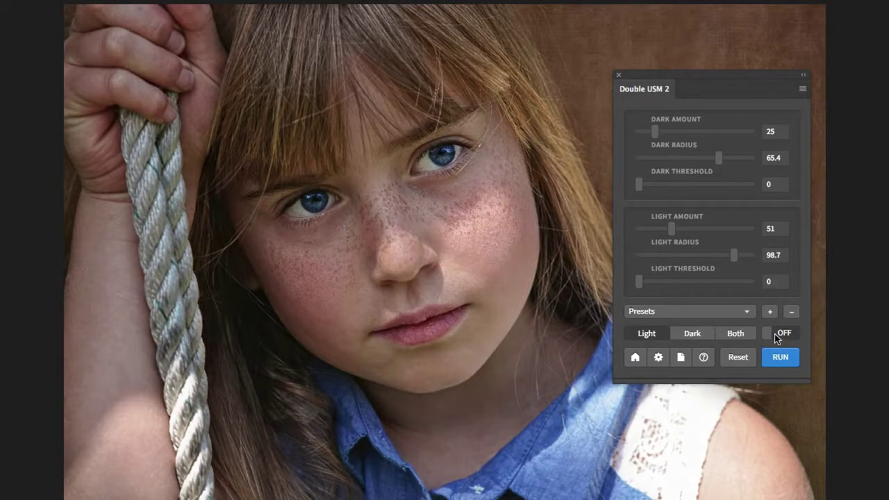
pyautogui.click(777, 338)
pyautogui.click(776, 337)
pyautogui.click(776, 337)
# Compare the portrait with and without the dark halos alone, and with and without both halos together
pyautogui.click(692, 333)
pyautogui.click(777, 337)
pyautogui.click(776, 338)
pyautogui.click(776, 338)
pyautogui.click(777, 337)
pyautogui.click(740, 334)
pyautogui.click(775, 335)
pyautogui.click(775, 335)
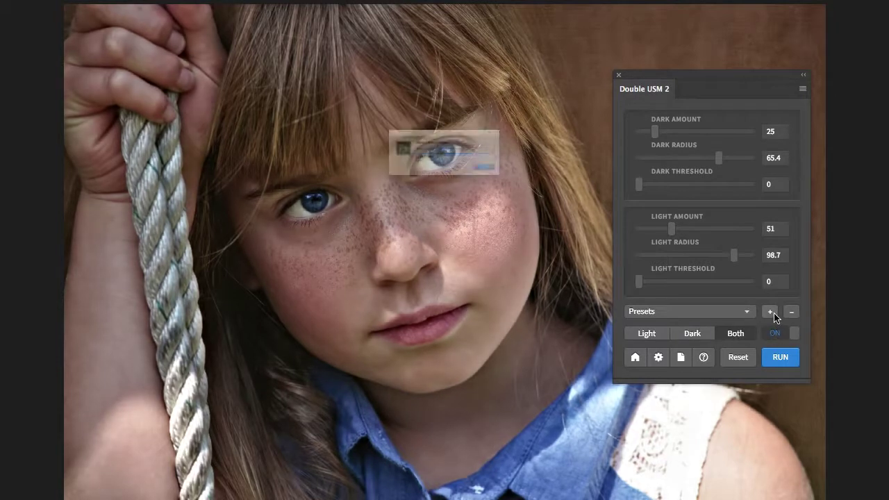
# Save the current slider settings as a new preset named HiRaLoAm 2
pyautogui.click(770, 312)
pyautogui.write('HiRaLoAm')
pyautogui.press('Return')
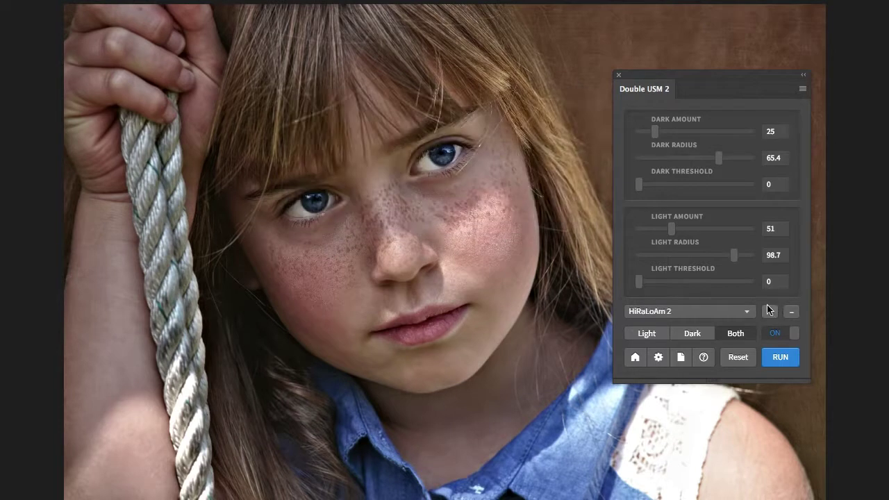
pyautogui.click(747, 312)
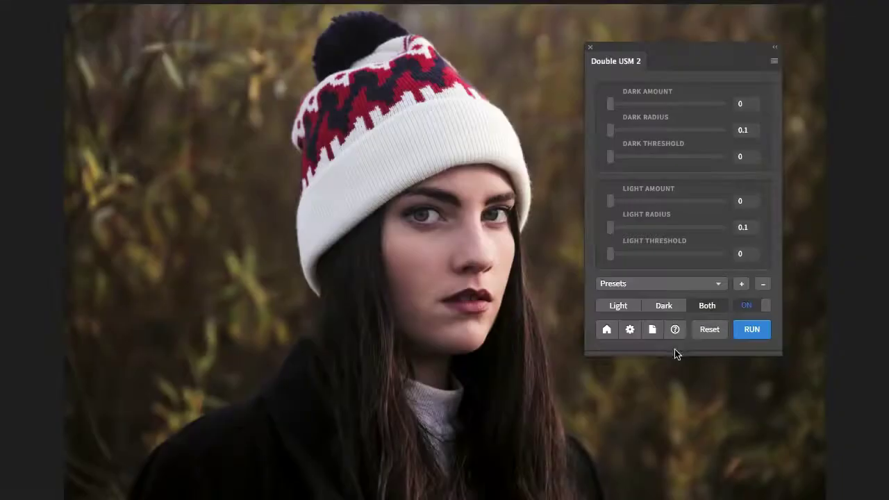
# Extend the Double USM 2 panel to reveal its tonal protection controls, and set Dark Amount to 400 and Dark Radius to 2.5
pyautogui.moveTo(676, 353); pyautogui.dragTo(675, 460)
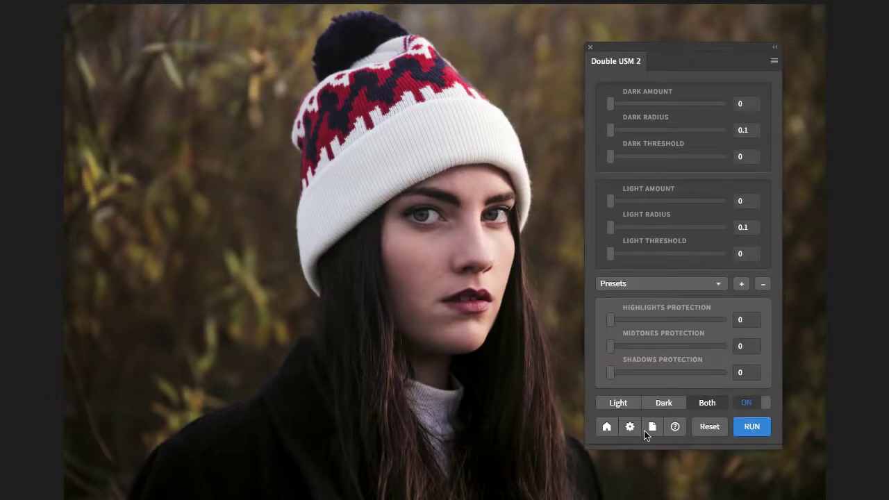
pyautogui.click(492, 215)
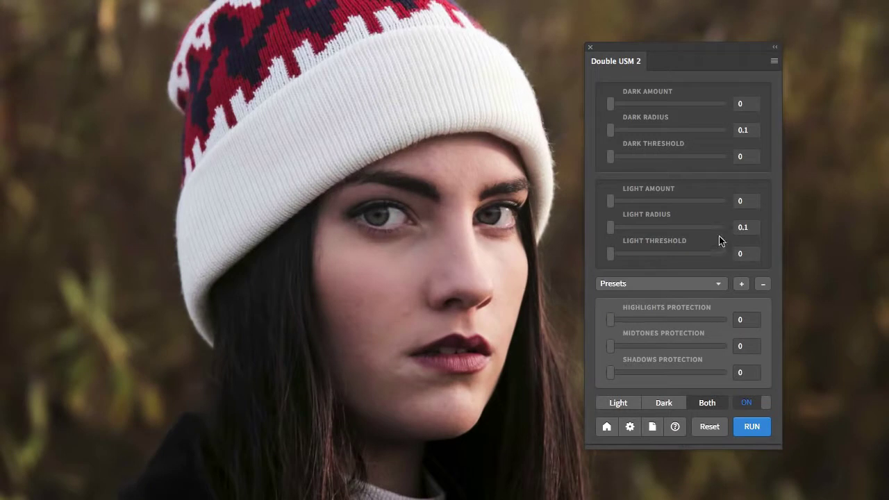
pyautogui.click(748, 103)
pyautogui.write('400')
pyautogui.press('Tab')
pyautogui.write('2.5')
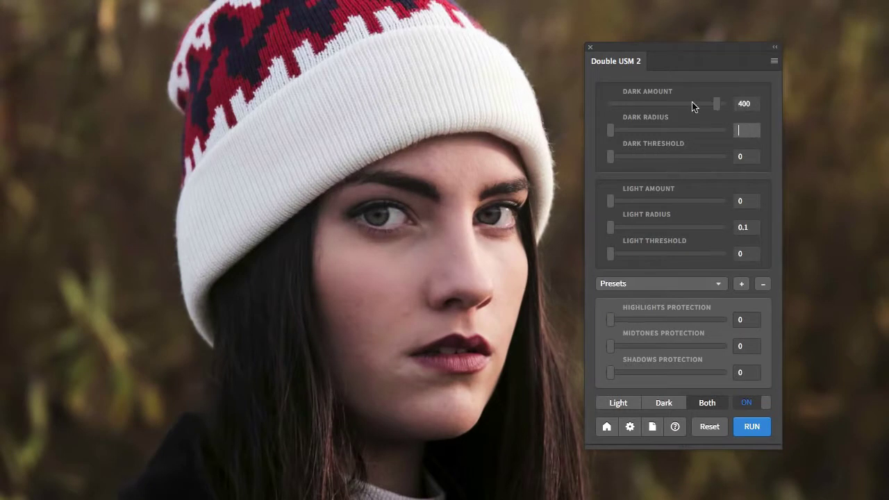
# Set Light Amount to 300 and Light Radius to 1.2, and run the sharpening on the portrait of the woman in the knit hat
pyautogui.press('Tab')
pyautogui.press('Tab')
pyautogui.write('300')
pyautogui.press('Tab')
pyautogui.write('1')
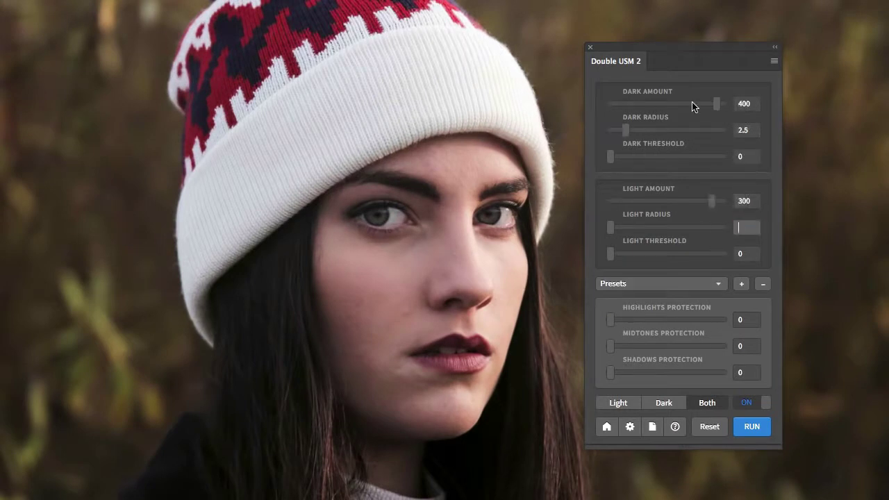
pyautogui.write('.2')
pyautogui.click(753, 426)
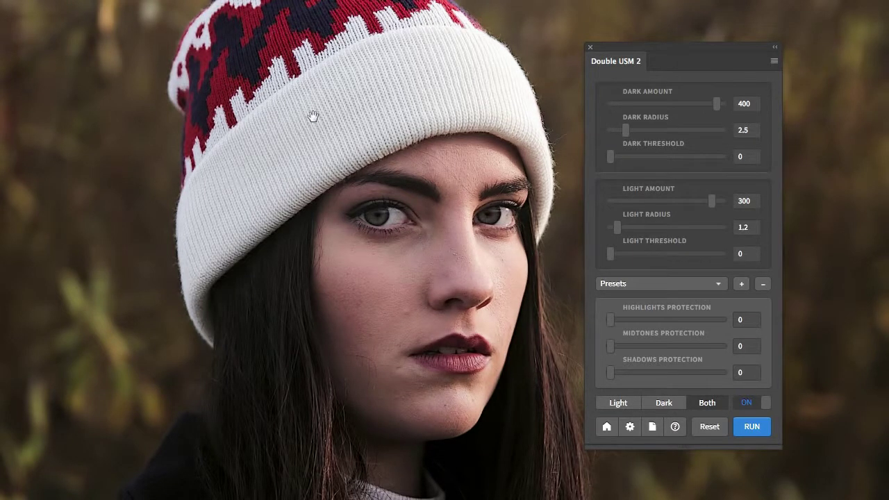
# Try sharpening the woman's portrait with Dark Threshold at 7, and with a raised Light Threshold as well
pyautogui.moveTo(611, 161); pyautogui.dragTo(634, 174)
pyautogui.click(750, 426)
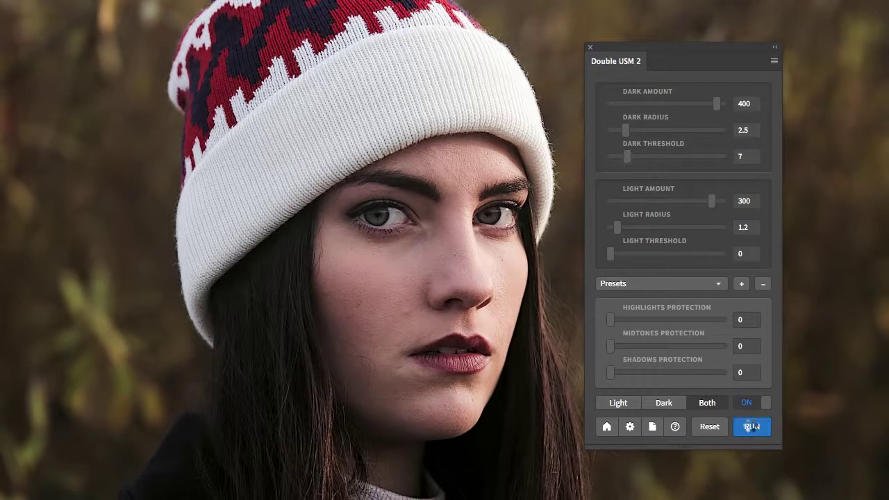
pyautogui.moveTo(609, 261); pyautogui.dragTo(630, 263)
pyautogui.click(742, 420)
pyautogui.click(741, 419)
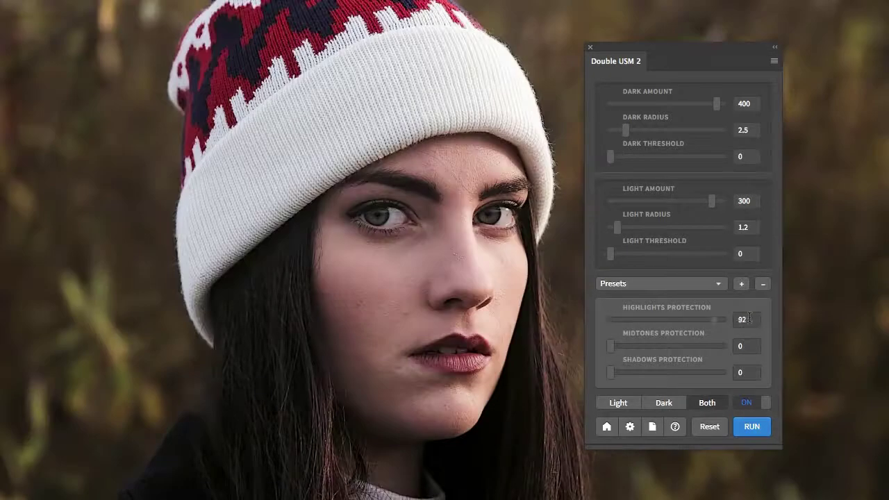
# Set Highlights Protection to 100 and Midtones Protection to 50, and rerun the sharpening
pyautogui.write('100')
pyautogui.moveTo(610, 346); pyautogui.dragTo(667, 348)
pyautogui.click(752, 425)
pyautogui.press('Tab')
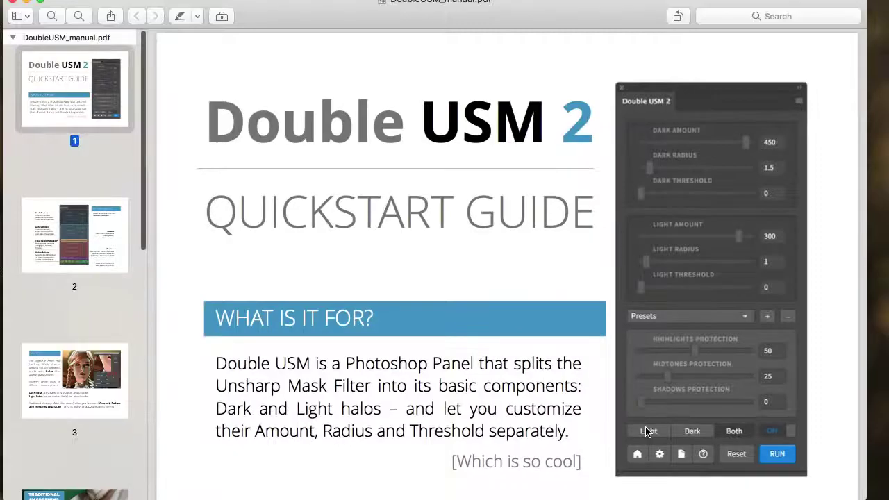
# Browse the Double USM 2 quickstart guide PDF, covering the halos explanation and the recommended sharpening numbers
pyautogui.scroll(-5, 645, 432)
pyautogui.scroll(-15, 646, 432)
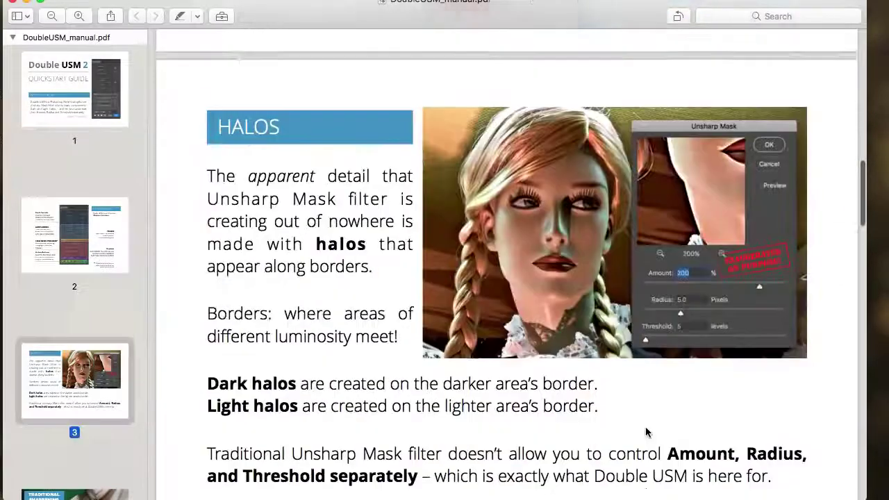
pyautogui.scroll(-20, 645, 427)
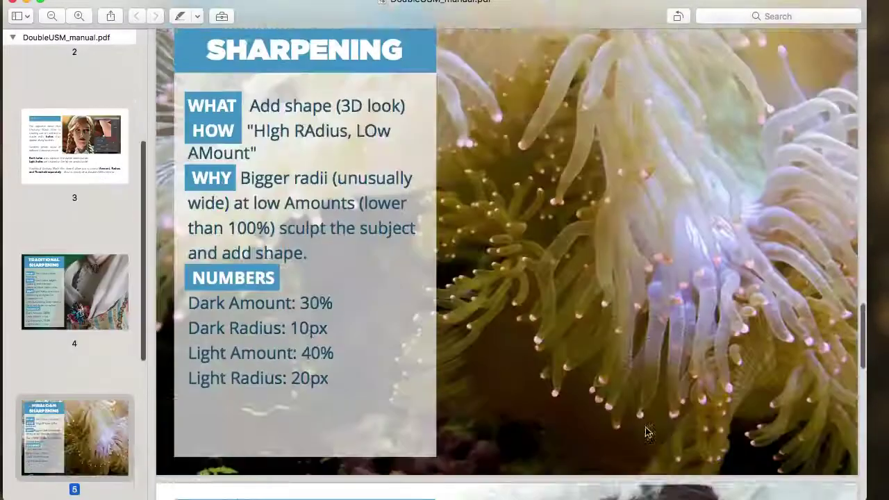
pyautogui.scroll(-10, 645, 430)
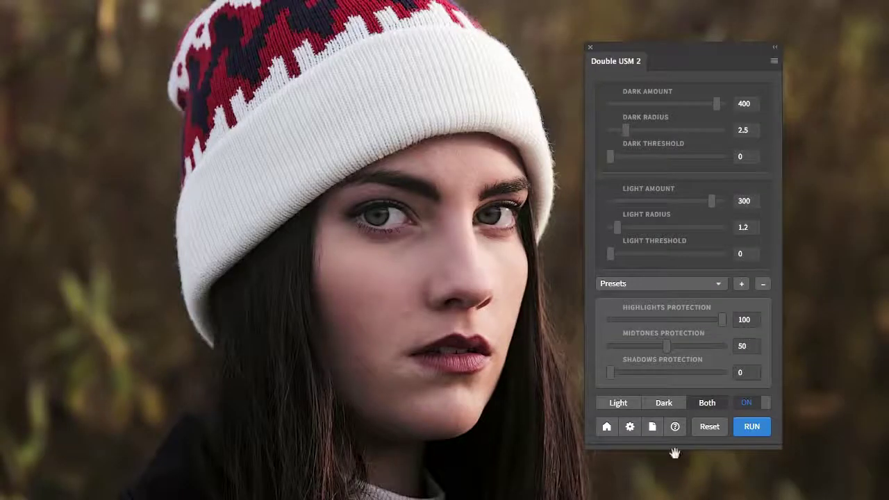
# View the extension's version and support contact information, and close the message
pyautogui.click(674, 426)
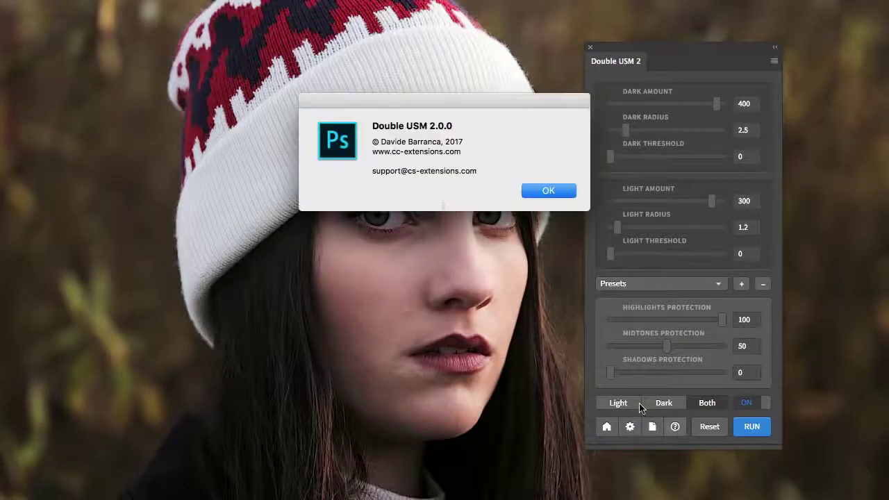
pyautogui.doubleClick(434, 172)
pyautogui.tripleClick(433, 172)
pyautogui.click(538, 191)
# Open the Double USM web page in the browser and go to the site's Products page
pyautogui.click(607, 426)
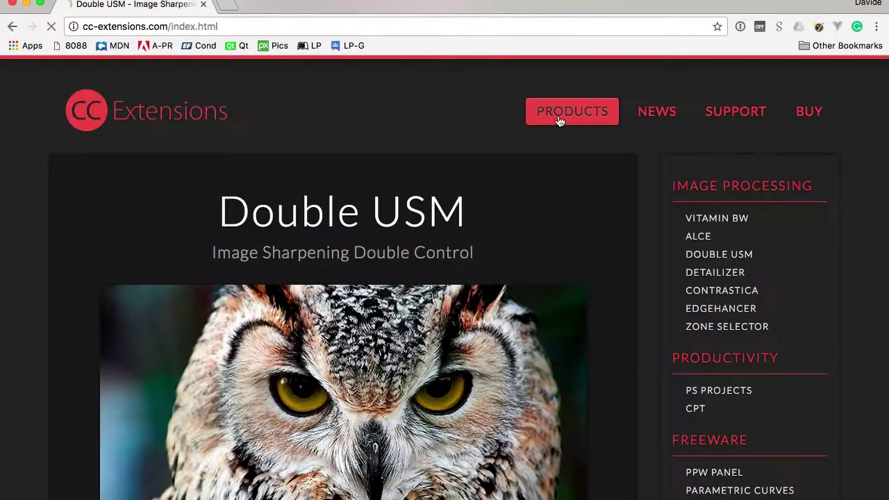
pyautogui.click(559, 121)
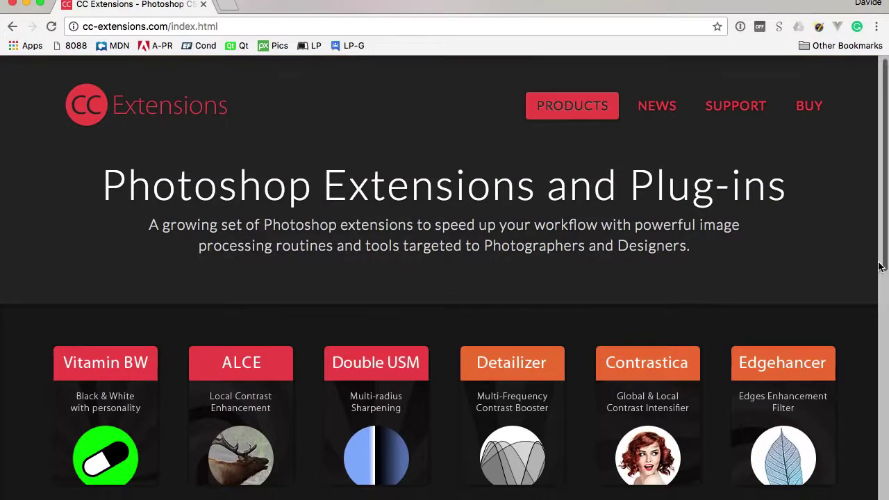